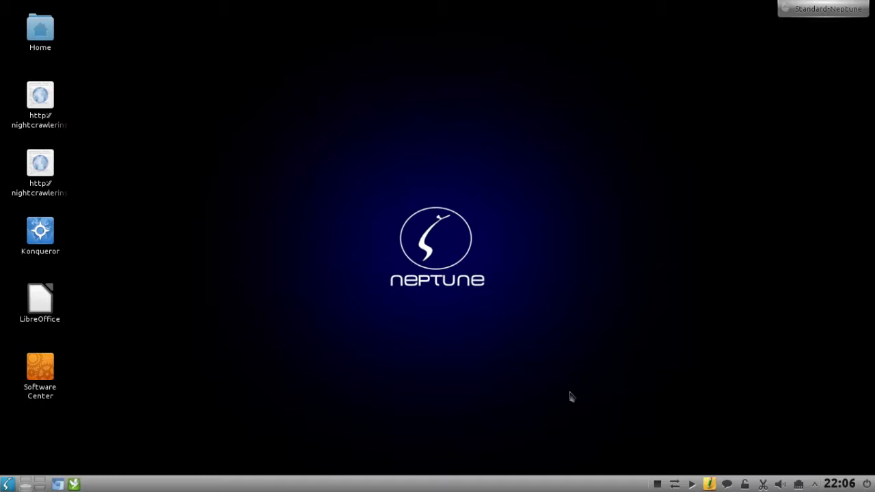
Switch to the first virtual desktop through the desktop grid and return System Settings to its overview.
{"action": "key", "text": "ctrl+F8"}
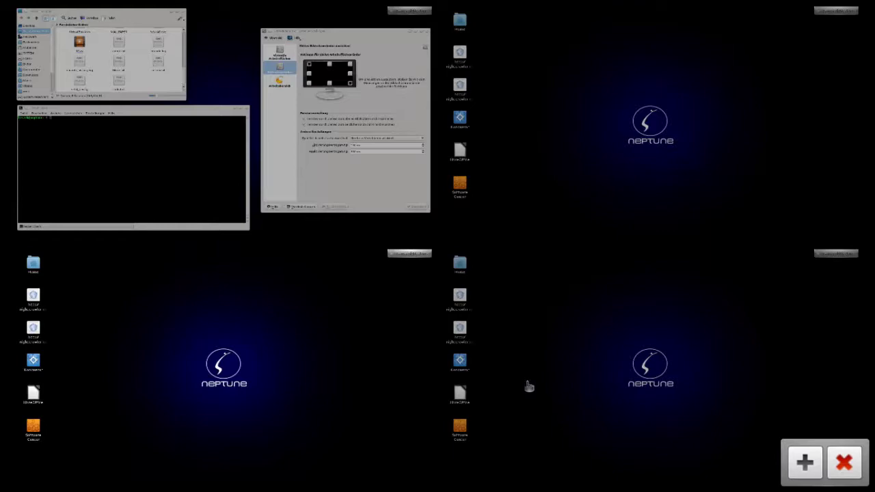
{"action": "left_click", "coordinate": [237, 192]}
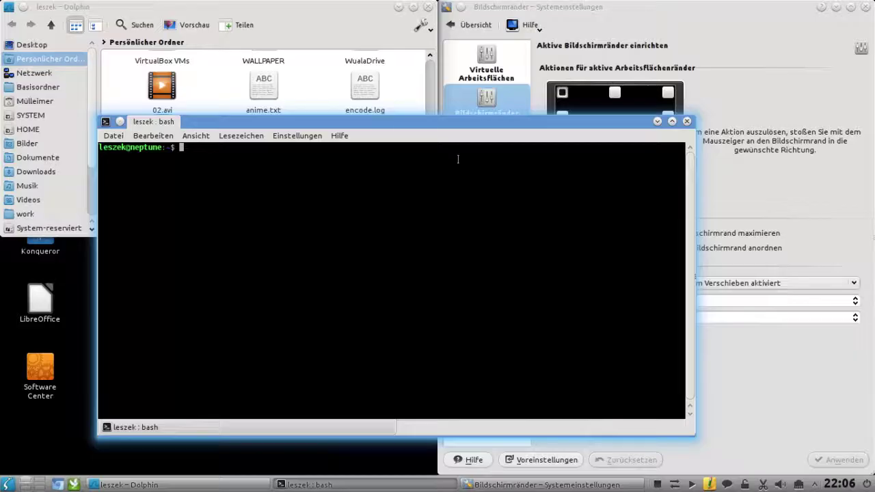
{"action": "left_click", "coordinate": [476, 25]}
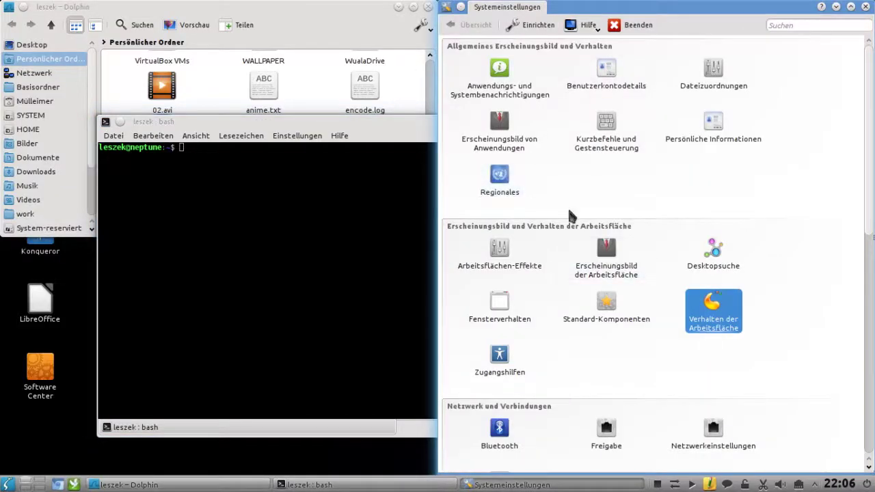
Maximize the System Settings window and open the global shortcuts (Globale Kurzbefehle) under Kurzbefehle und Gestensteuerung.
{"action": "left_click", "coordinate": [266, 171]}
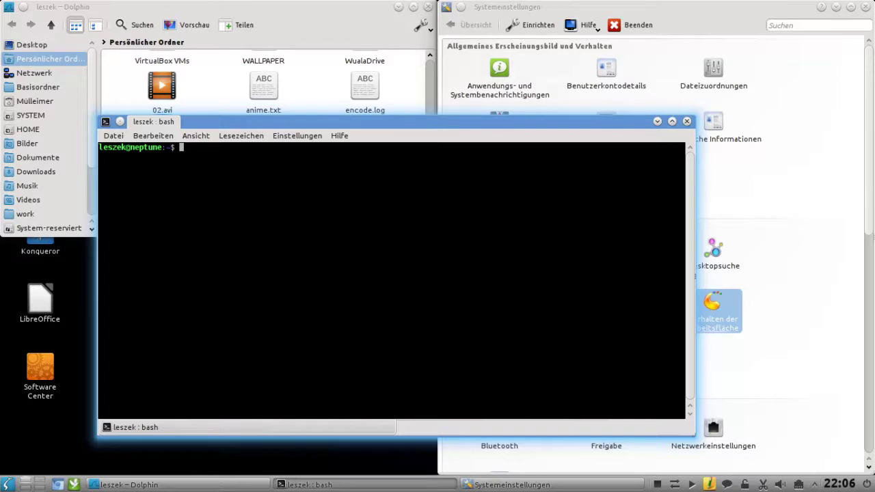
{"action": "left_click", "coordinate": [798, 272]}
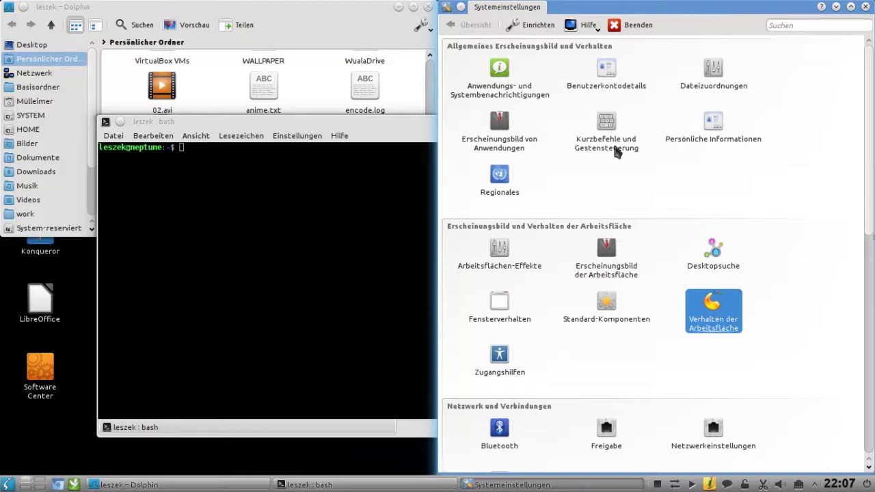
{"action": "double_click", "coordinate": [629, 7]}
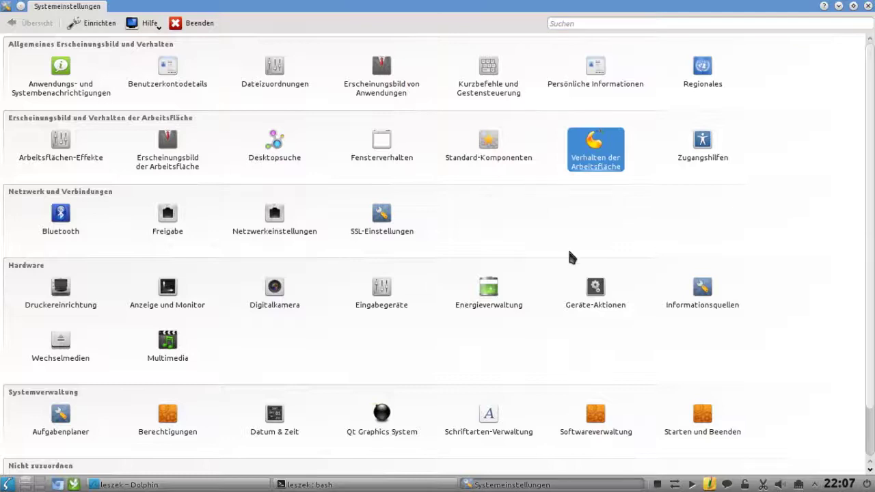
{"action": "left_click", "coordinate": [493, 88]}
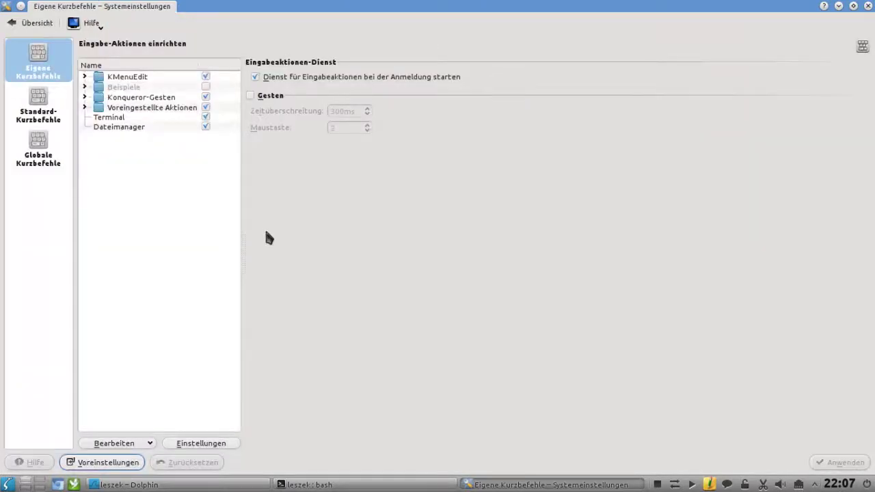
{"action": "left_click", "coordinate": [38, 164]}
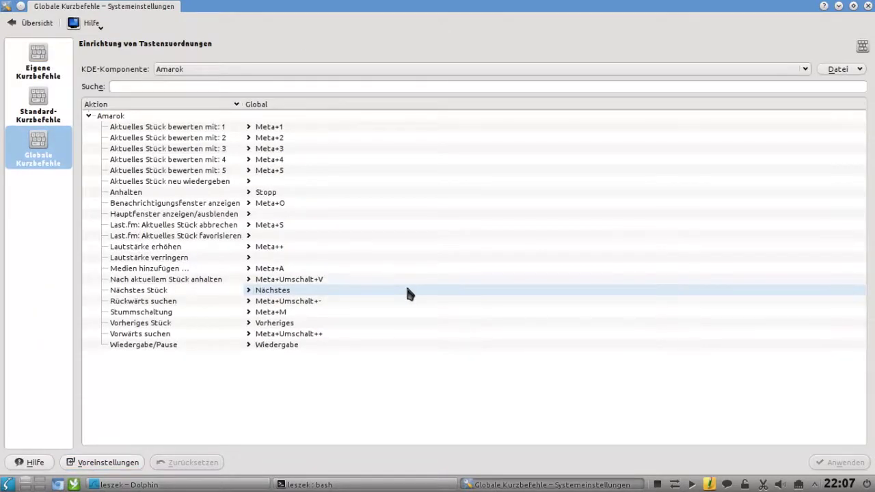
Display the global shortcuts of the KWin component and locate the Show Desktop Grid entry.
{"action": "left_click", "coordinate": [345, 72]}
{"action": "scroll", "coordinate": [365, 134], "scroll_direction": "down", "scroll_amount": 2}
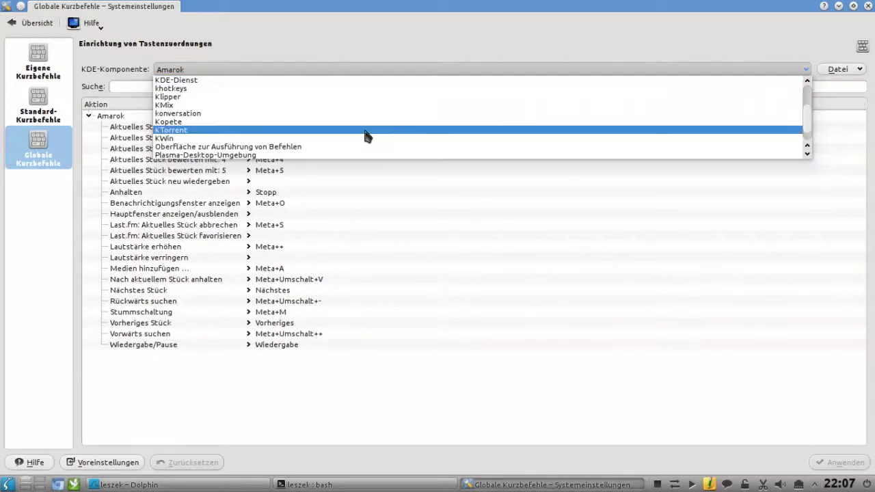
{"action": "left_click", "coordinate": [210, 139]}
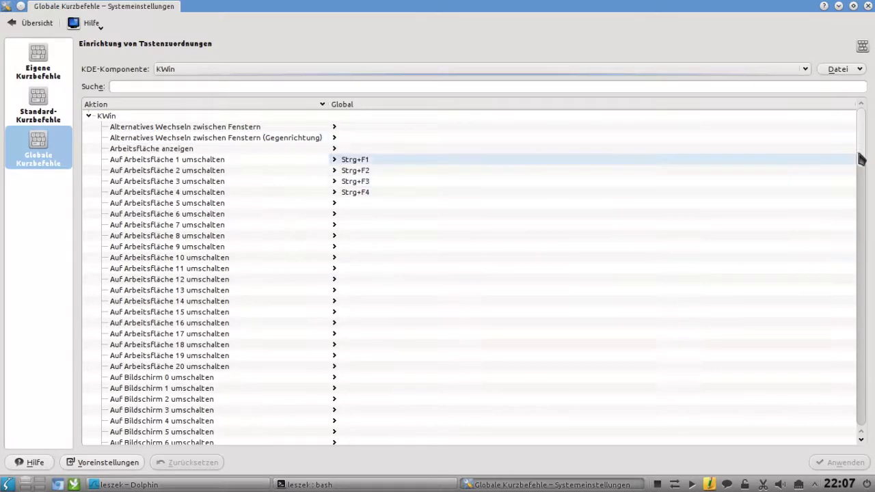
{"action": "left_click_drag", "start_coordinate": [864, 157], "coordinate": [858, 386]}
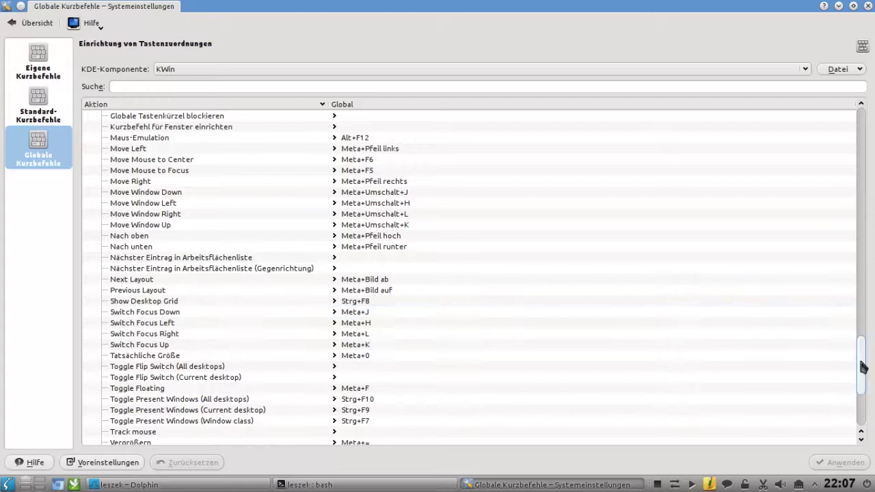
{"action": "scroll", "coordinate": [861, 361], "scroll_direction": "down", "scroll_amount": 2}
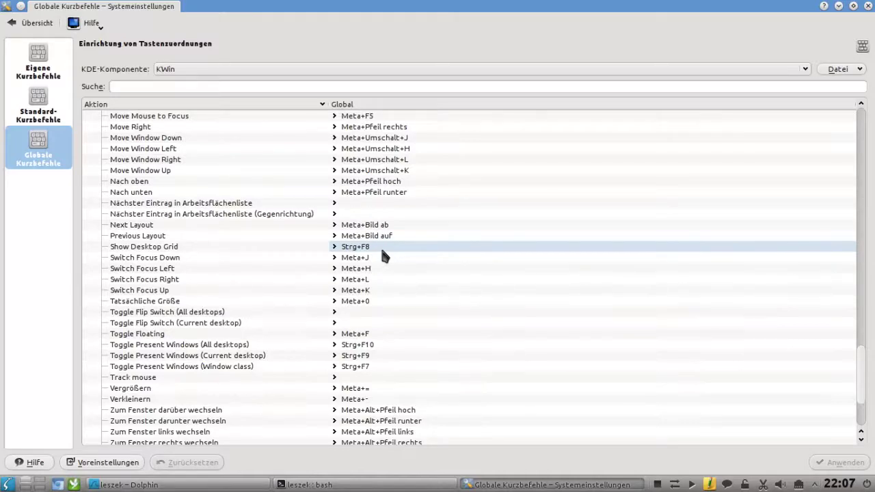
Demonstrate the desktop grid by picking the Dolphin window in it, and return to System Settings.
{"action": "key", "text": "ctrl+F8"}
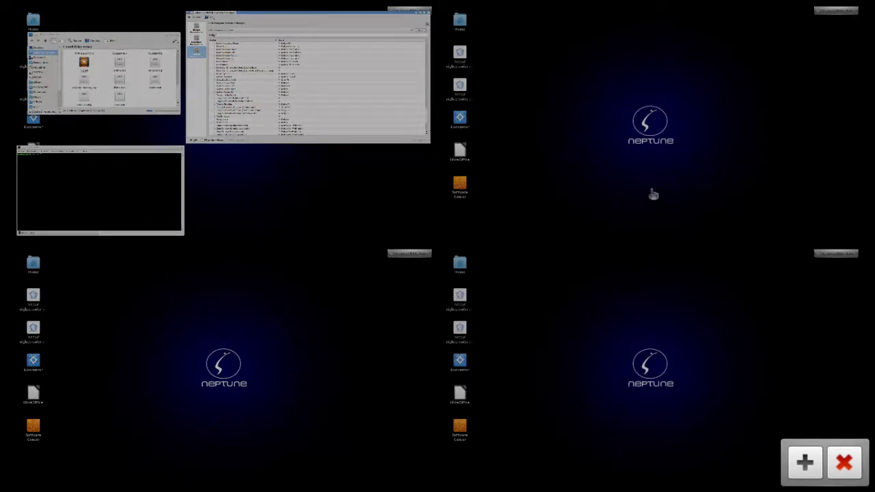
{"action": "left_click", "coordinate": [97, 93]}
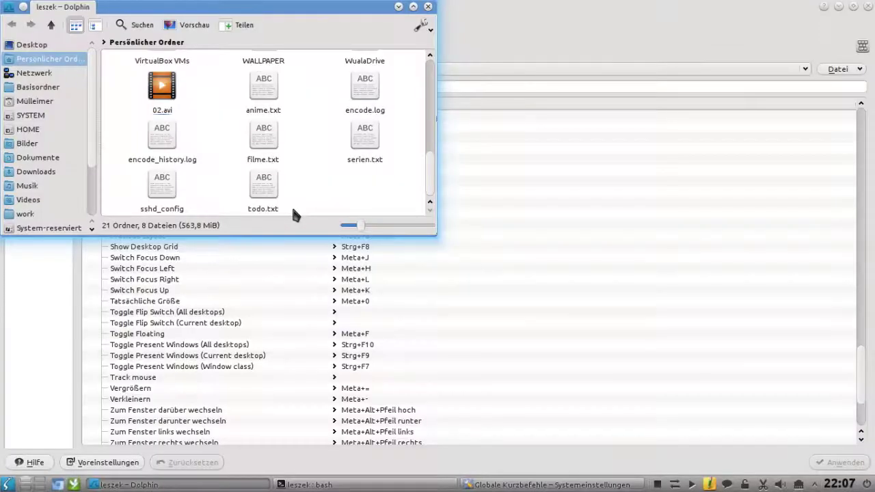
{"action": "left_click", "coordinate": [497, 35]}
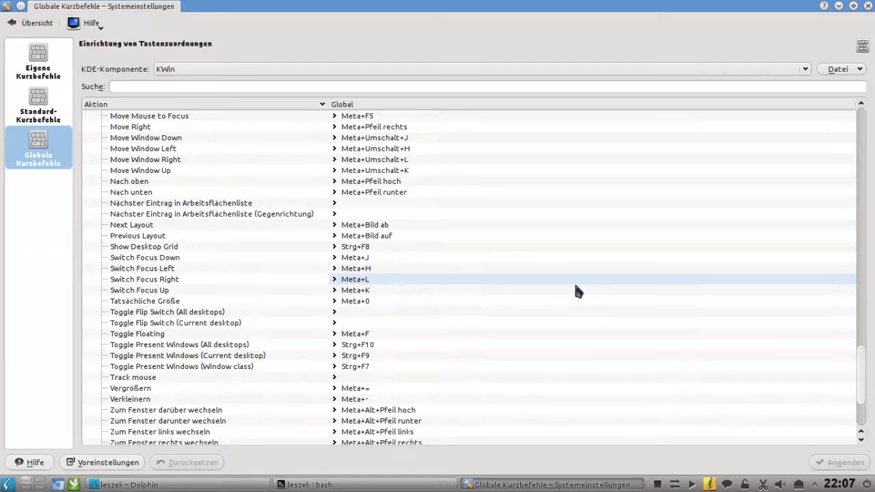
Locate the Toggle Present Windows shortcuts and try them for all desktops and for the current desktop, returning to System Settings each time.
{"action": "scroll", "coordinate": [863, 387], "scroll_direction": "down", "scroll_amount": 3}
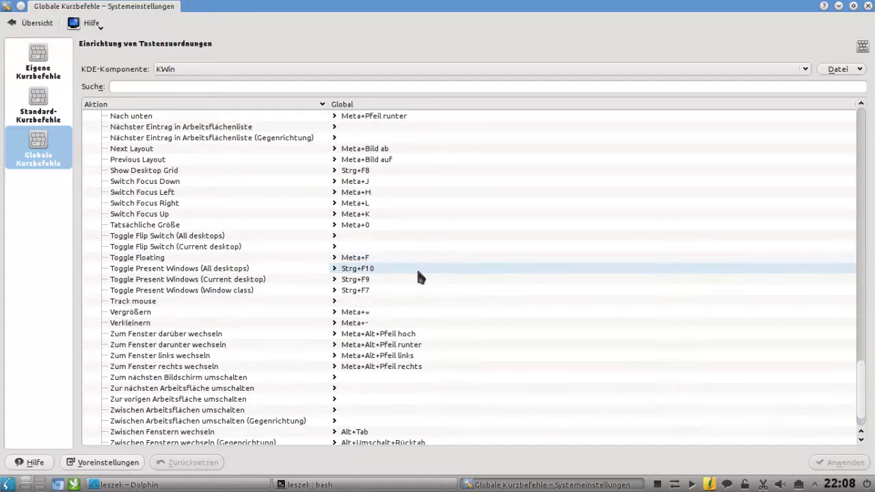
{"action": "key", "text": "ctrl+F10"}
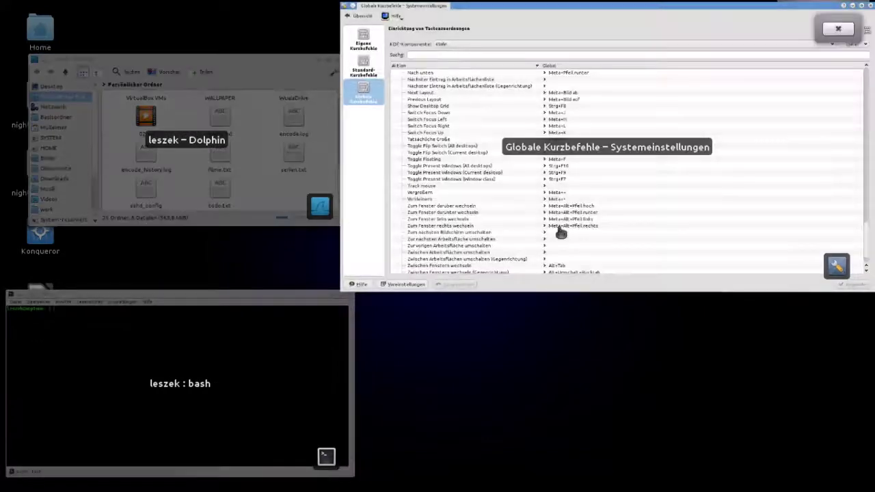
{"action": "left_click", "coordinate": [560, 233]}
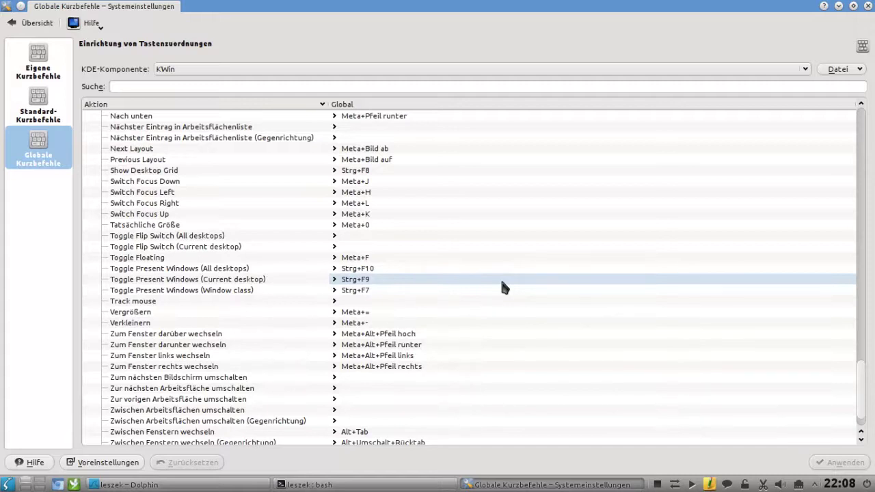
{"action": "key", "text": "ctrl+F9"}
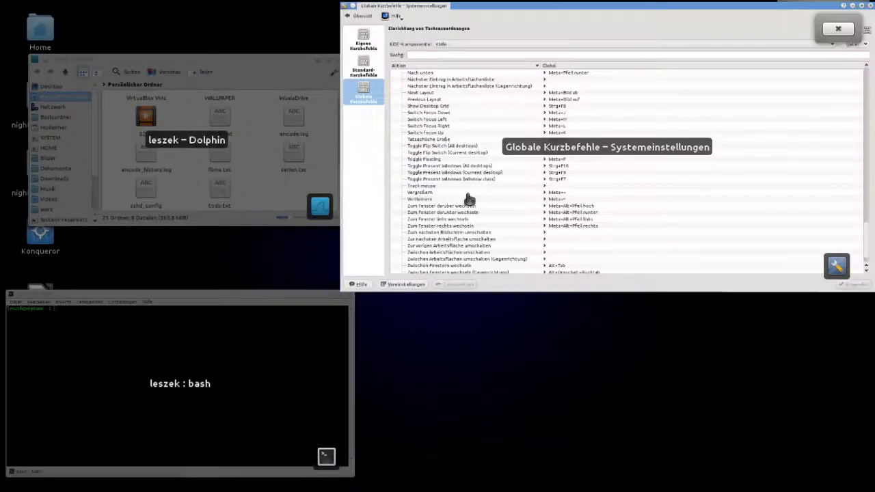
{"action": "left_click", "coordinate": [469, 198]}
Move the terminal window to the virtual desktop directly below in the desktop grid and return to the first desktop.
{"action": "key", "text": "ctrl+F8"}
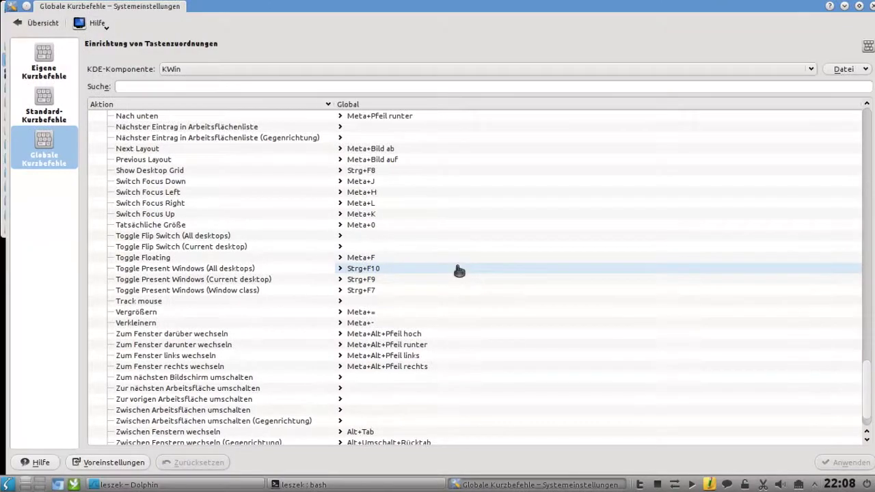
{"action": "left_click_drag", "start_coordinate": [162, 209], "coordinate": [265, 373]}
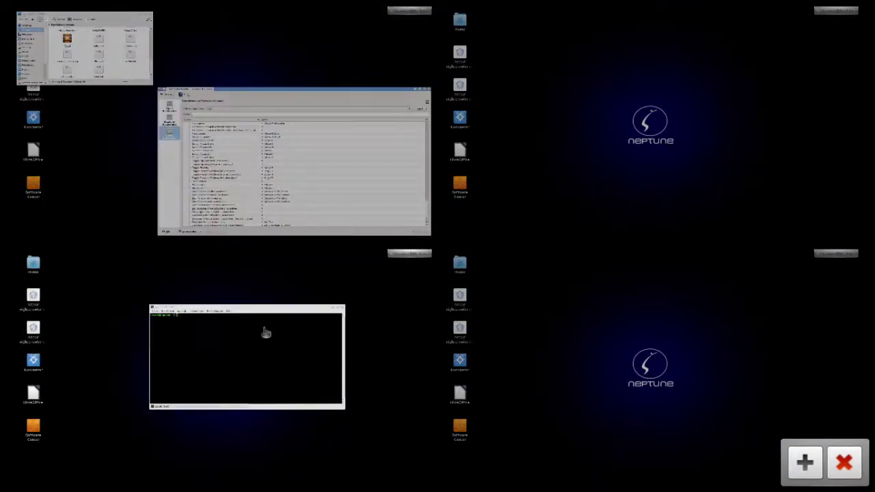
{"action": "left_click", "coordinate": [260, 199]}
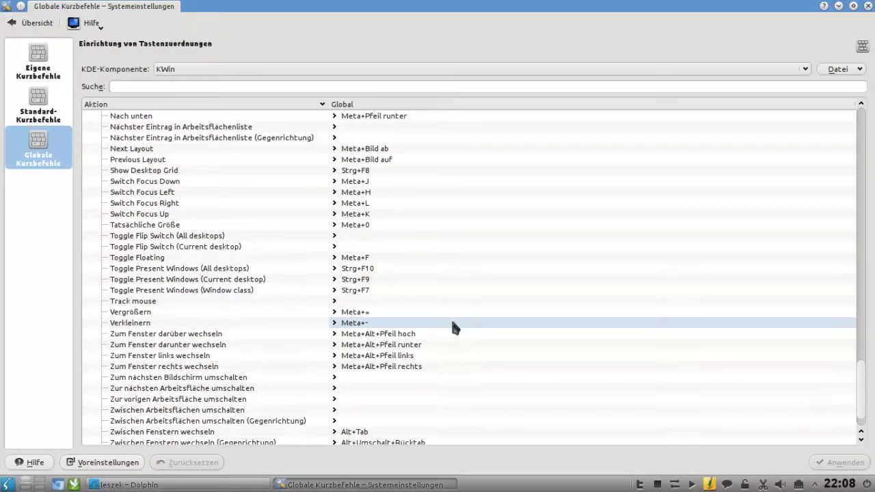
Compare Present Windows for all desktops with the current-desktop variant, choosing the System Settings window each time.
{"action": "key", "text": "ctrl+F10"}
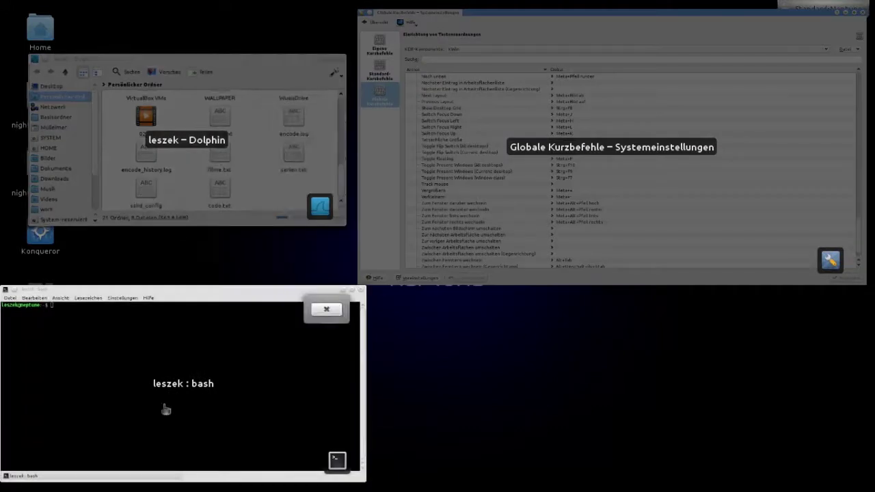
{"action": "left_click", "coordinate": [496, 226]}
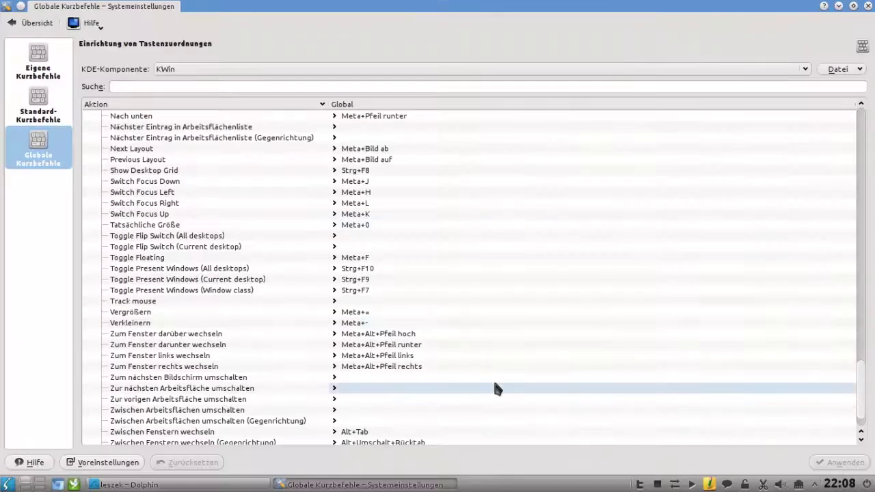
{"action": "key", "text": "ctrl+F9"}
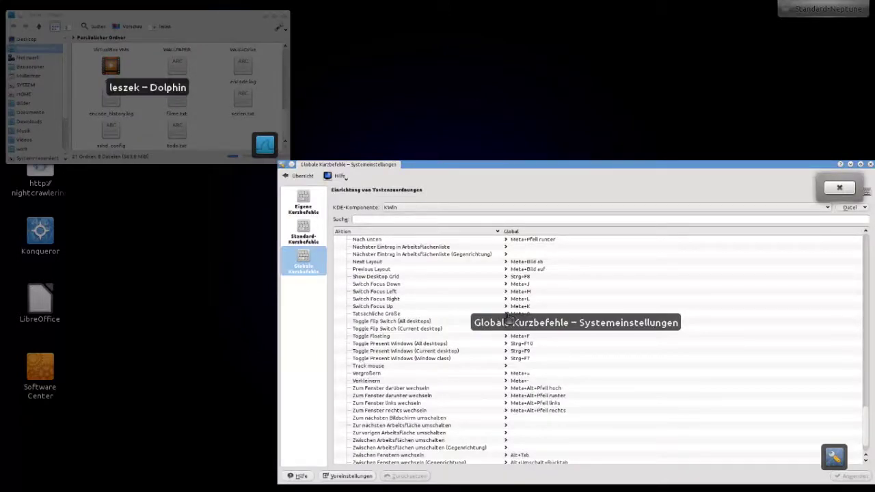
{"action": "left_click", "coordinate": [507, 315]}
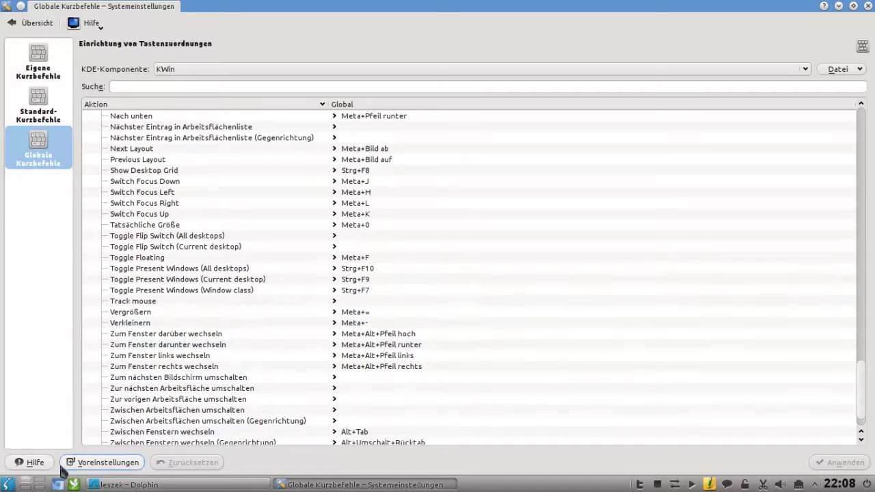
Open two Konqueror windows and a terminal on another, empty virtual desktop and arrange them so they overlap.
{"action": "left_click", "coordinate": [42, 484]}
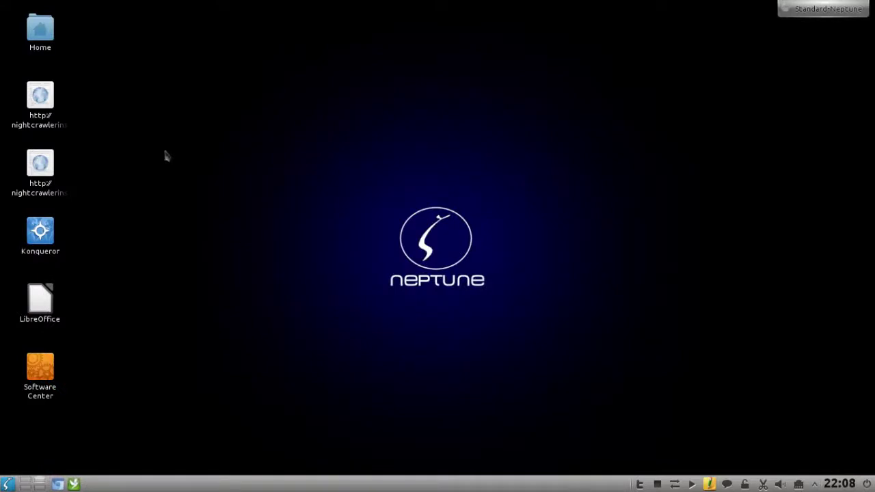
{"action": "left_click", "coordinate": [41, 240]}
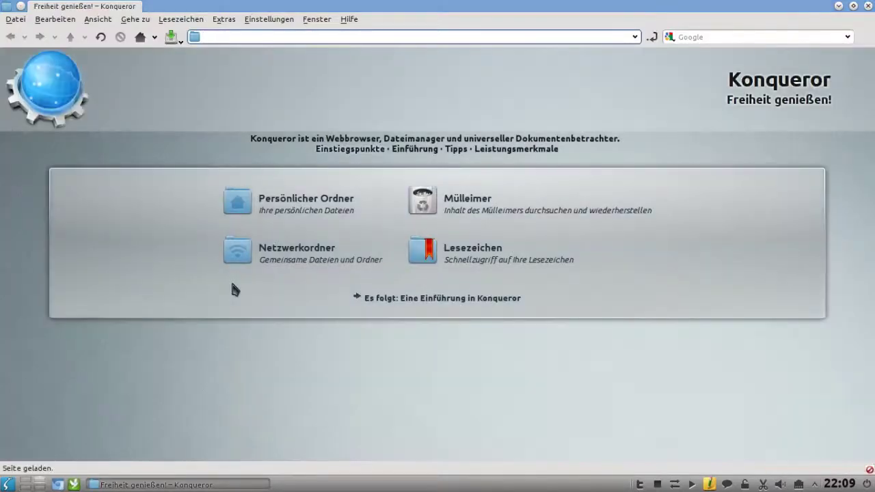
{"action": "left_click_drag", "start_coordinate": [335, 7], "coordinate": [227, 124]}
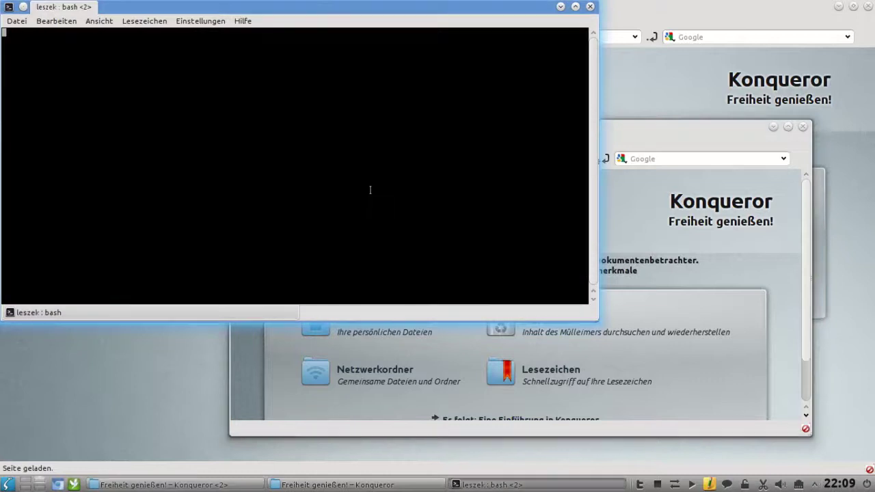
{"action": "left_click_drag", "start_coordinate": [334, 10], "coordinate": [380, 84]}
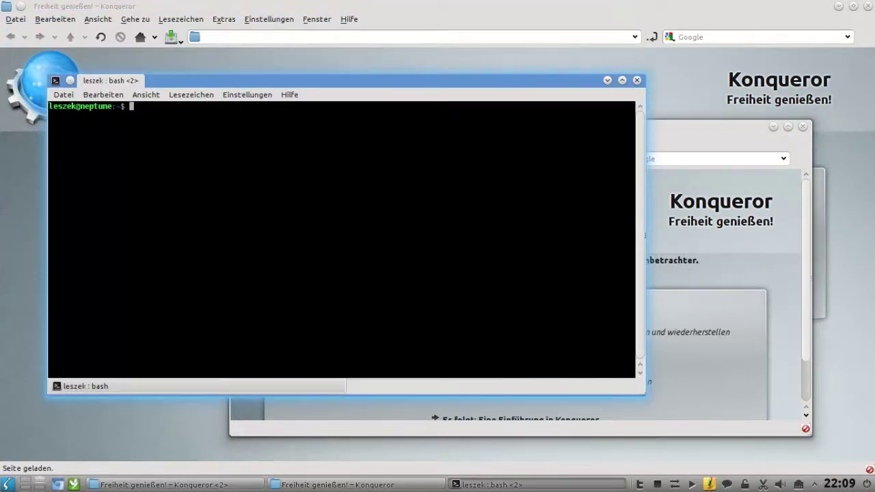
Present the current desktop's windows, then only those of the Konqueror window class, choosing the maximized Konqueror window each time.
{"action": "key", "text": "ctrl+F9"}
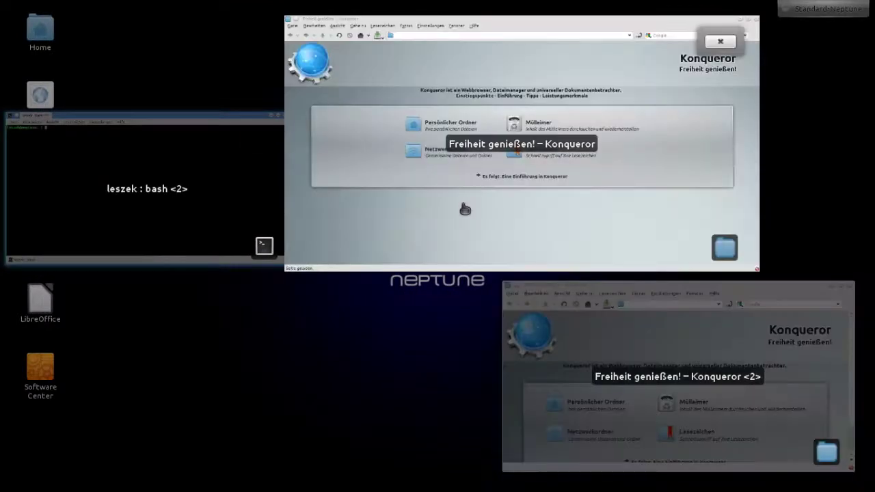
{"action": "left_click", "coordinate": [465, 205]}
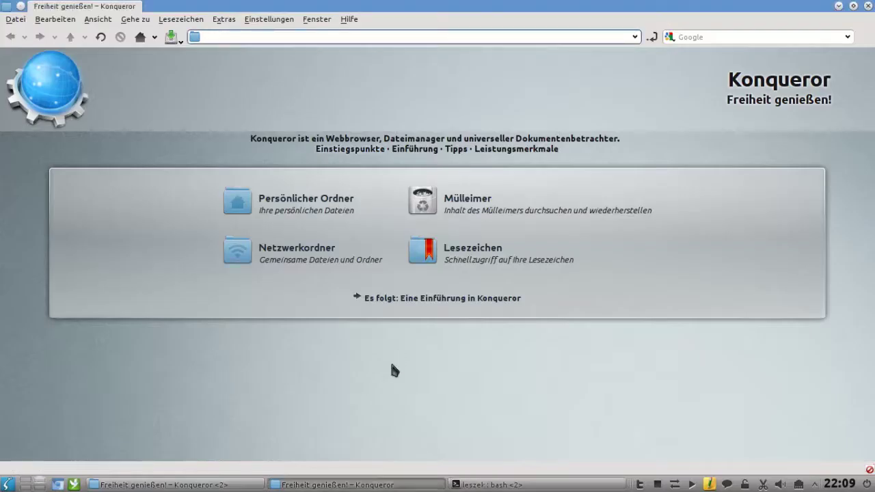
{"action": "key", "text": "ctrl+F9"}
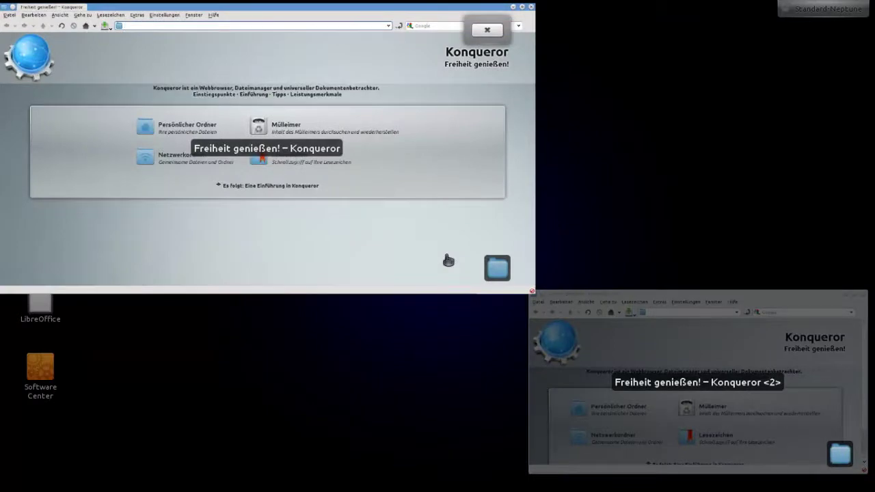
{"action": "left_click", "coordinate": [448, 260]}
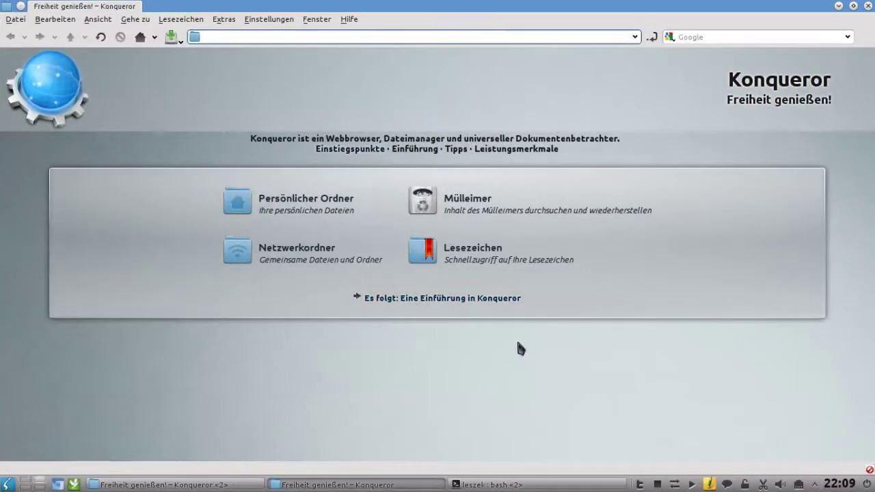
Switch to System Settings through the presented windows and apply Strg+Alt+0 as the custom shortcut for Toggle Present Windows (Window class).
{"action": "mouse_move", "coordinate": [1, 2]}
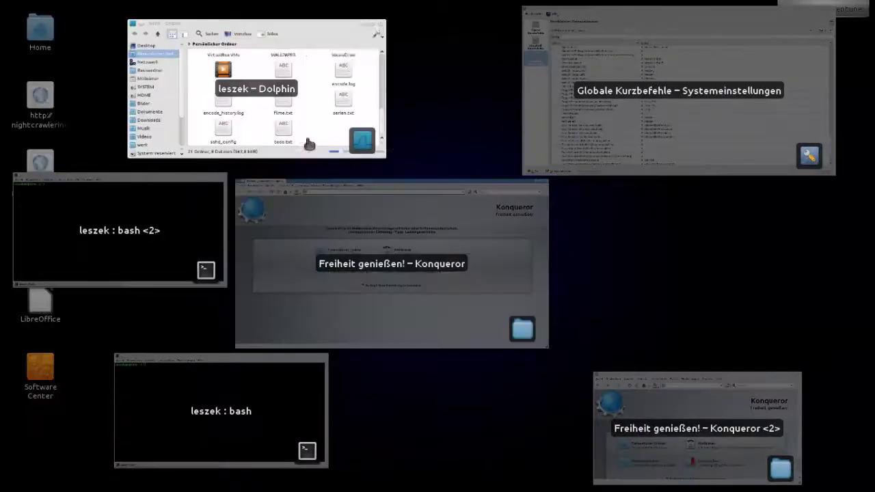
{"action": "left_click", "coordinate": [573, 163]}
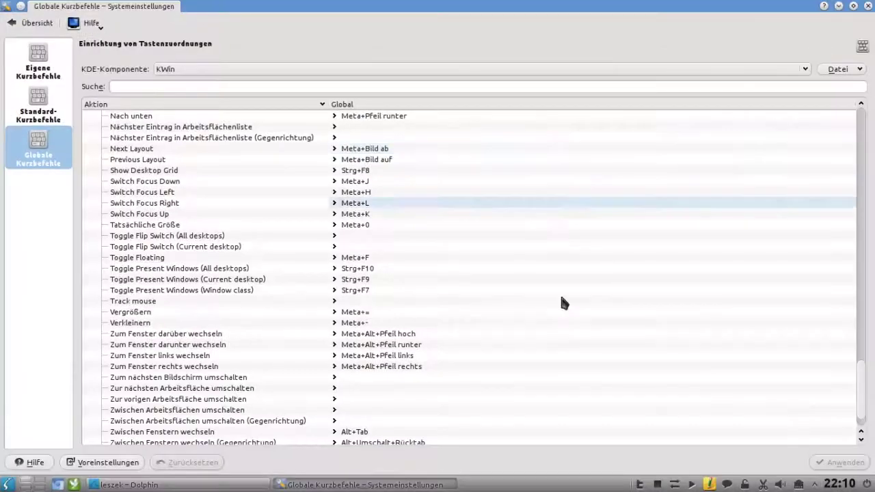
{"action": "left_click", "coordinate": [334, 291]}
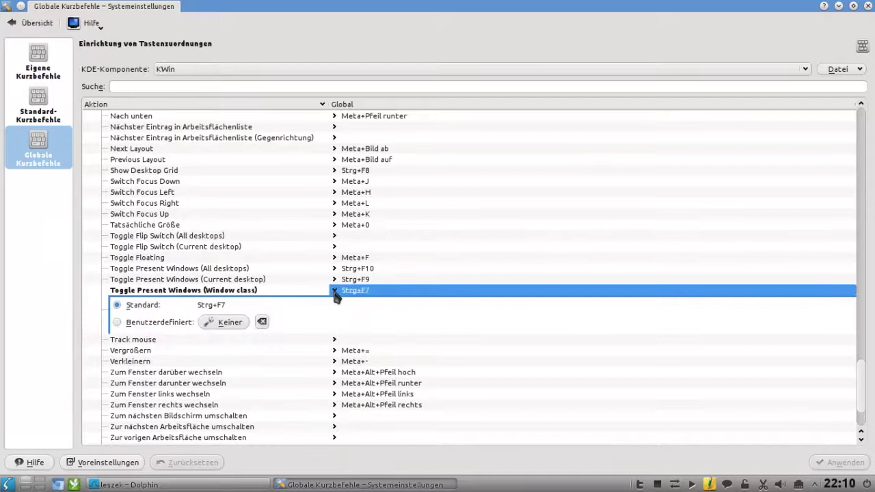
{"action": "left_click", "coordinate": [157, 321]}
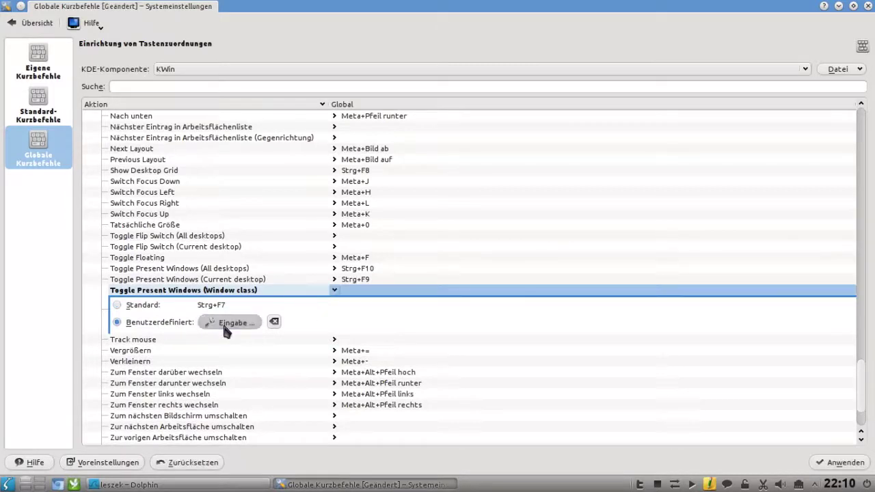
{"action": "key", "text": "ctrl+alt+0"}
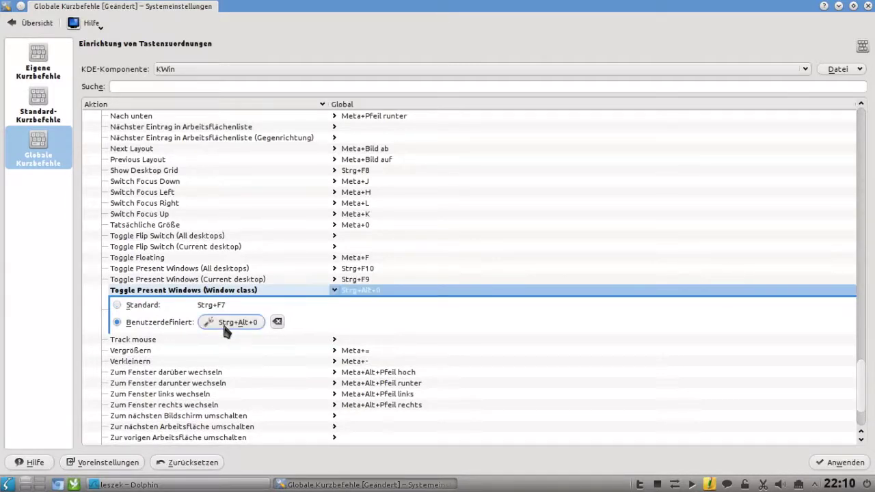
{"action": "left_click", "coordinate": [836, 462]}
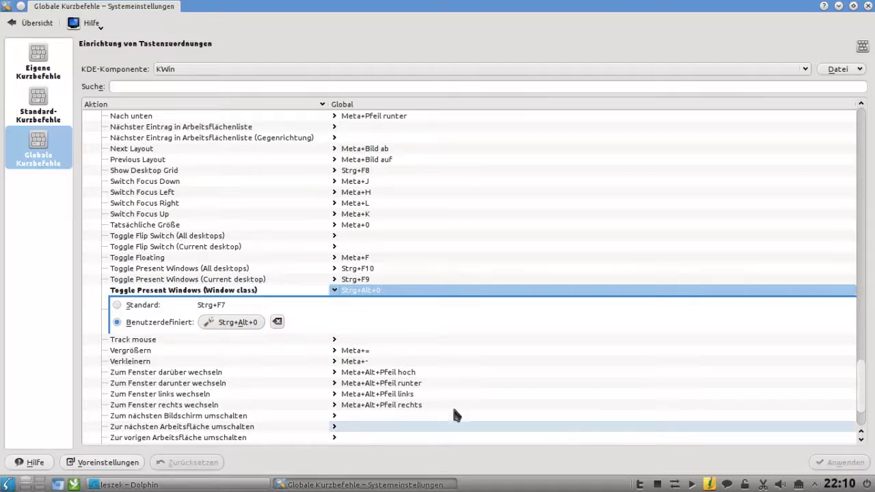
Return to the virtual desktop with the Konqueror windows, present its windows and choose the maximized Konqueror window.
{"action": "left_click", "coordinate": [41, 484]}
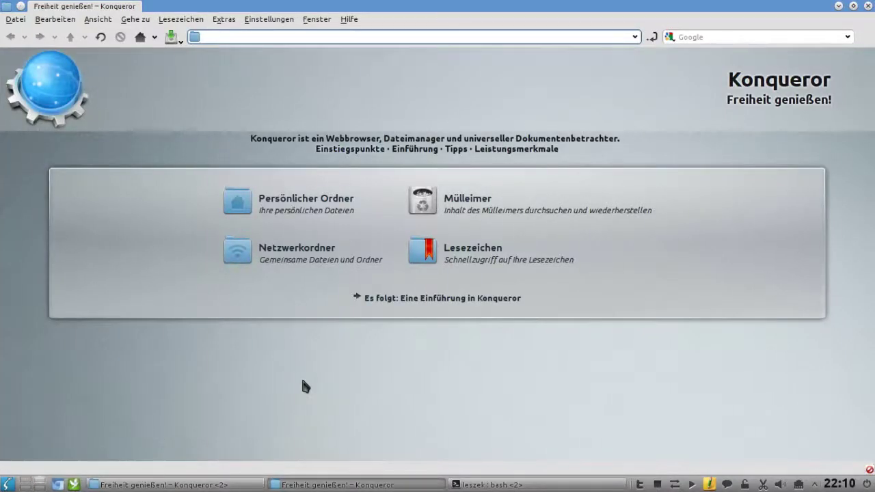
{"action": "key", "text": "ctrl+F9"}
{"action": "left_click", "coordinate": [265, 257]}
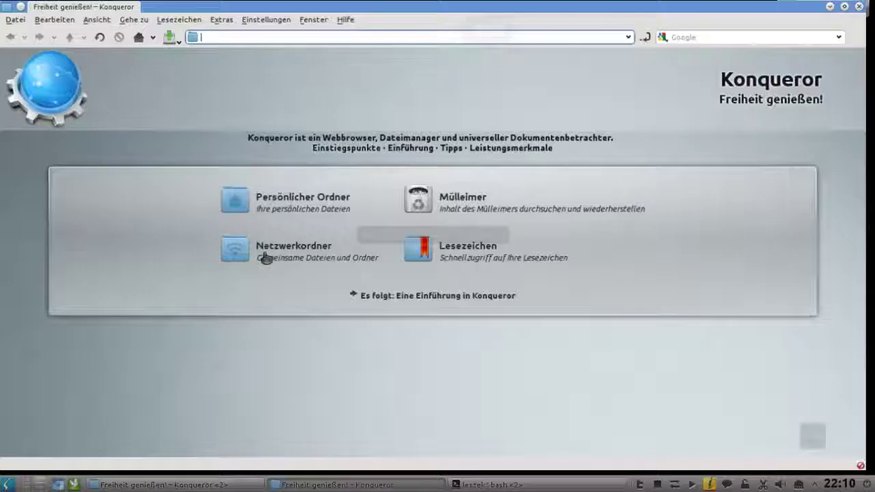
Bring back System Settings by presenting all desktops' windows, restore the default Toggle Present Windows (Window class) shortcut, apply it and collapse the entry.
{"action": "key", "text": "ctrl+F10"}
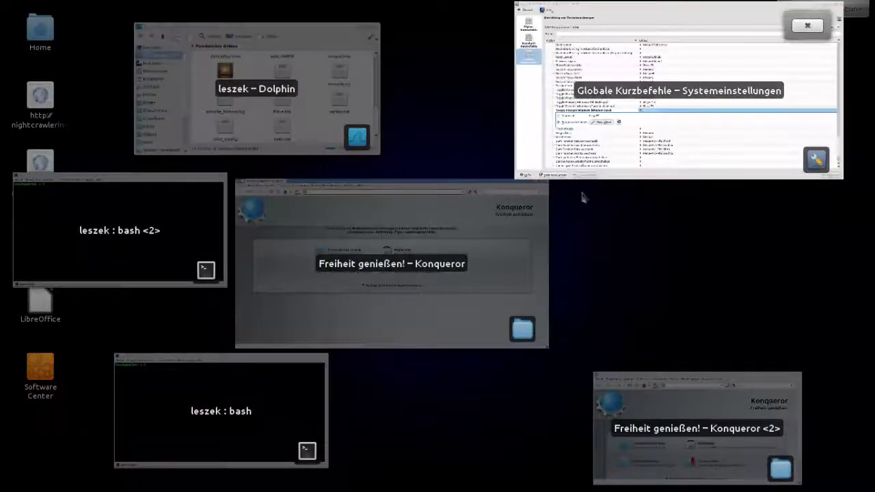
{"action": "left_click", "coordinate": [555, 151]}
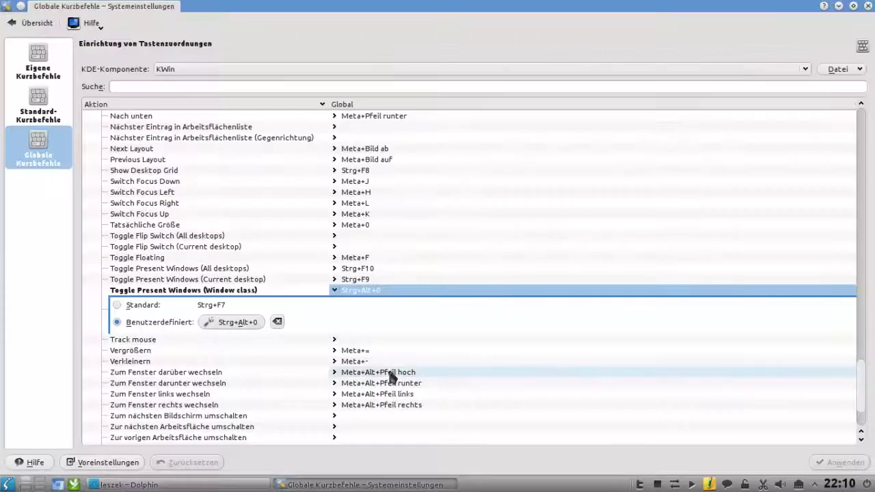
{"action": "left_click", "coordinate": [117, 305]}
{"action": "left_click", "coordinate": [838, 462]}
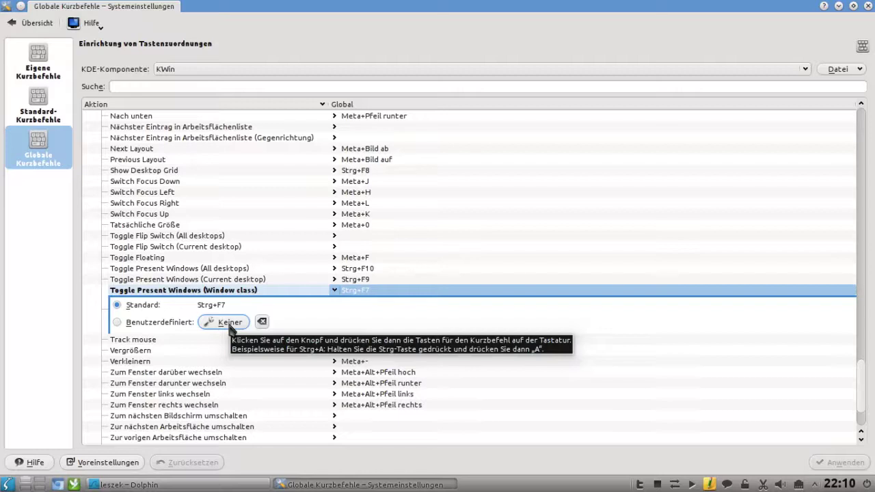
{"action": "left_click", "coordinate": [338, 291]}
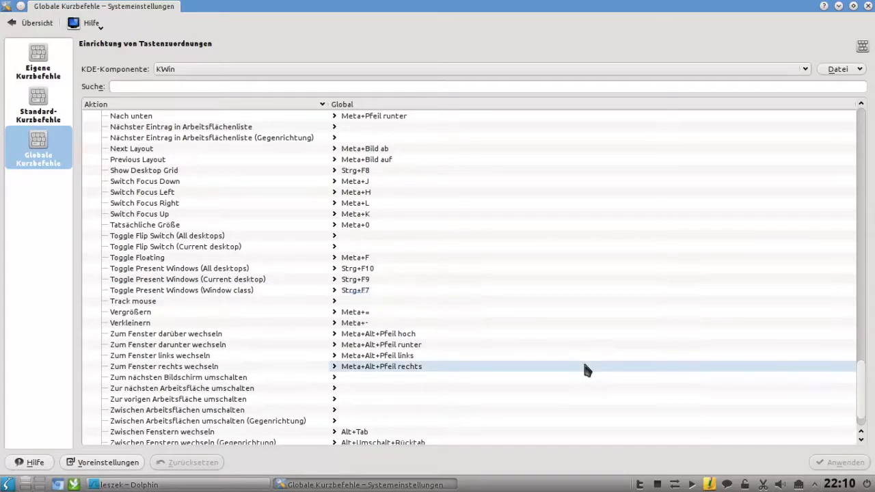